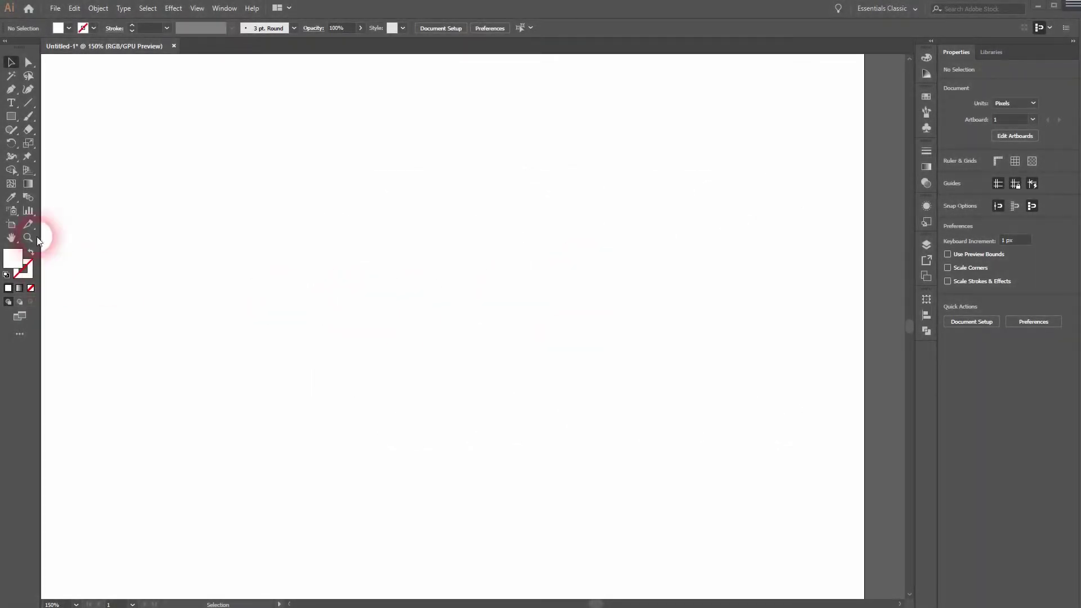
Step: Type the word BRIG on the page with a black fill
click(64, 28)
click(38, 49)
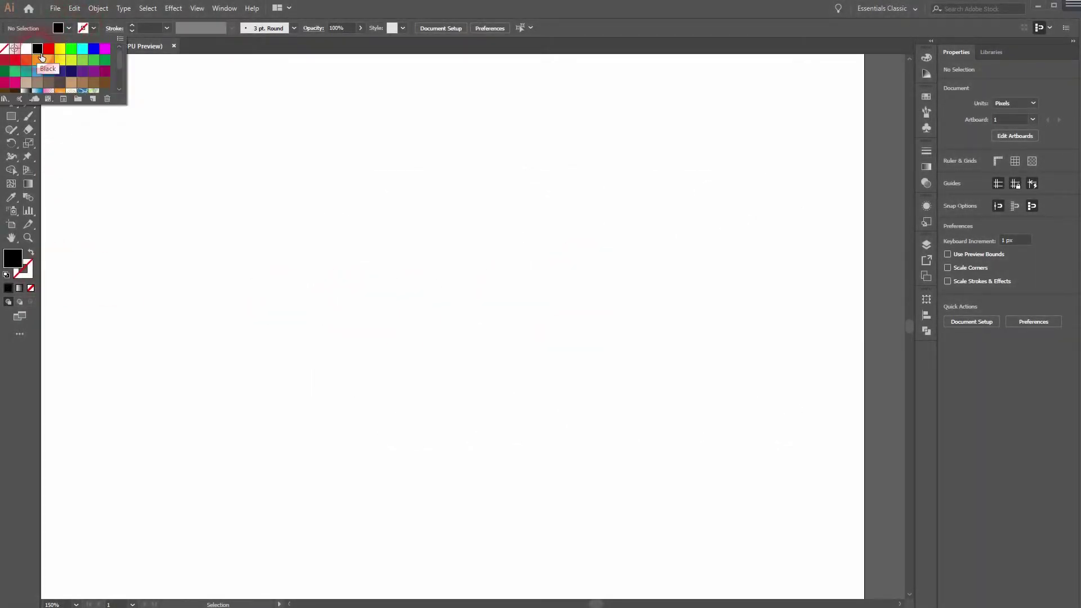
click(12, 102)
click(72, 180)
click(367, 280)
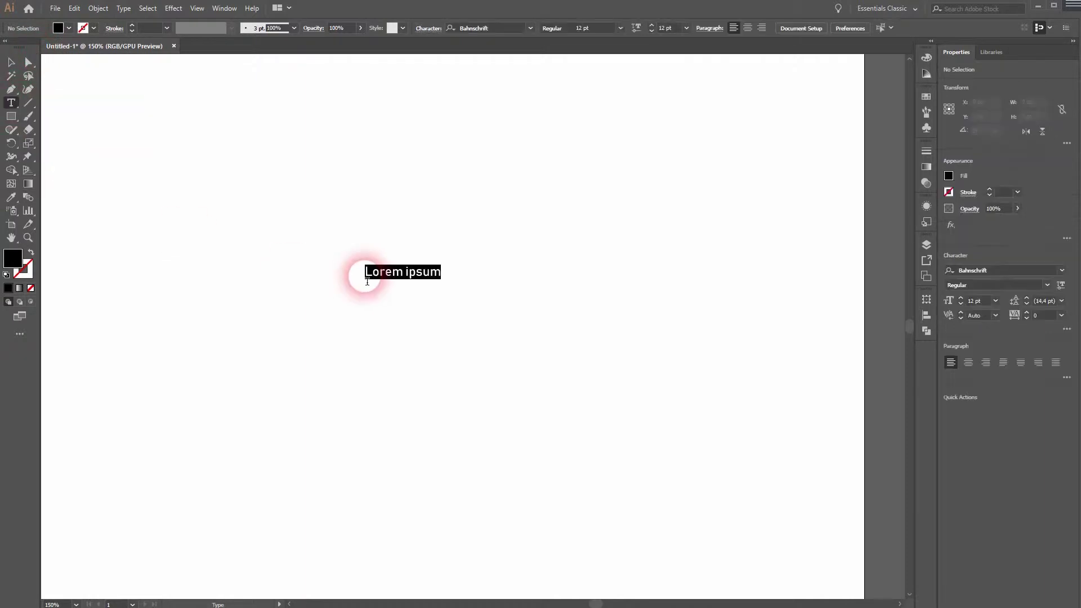
text(BRIG)
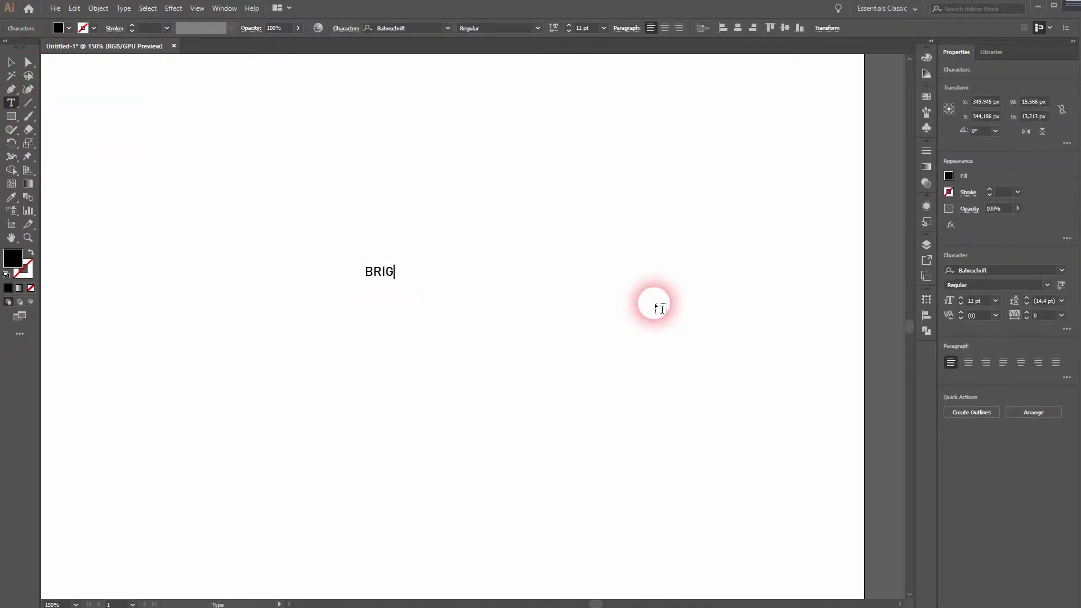
ctrl+click(657, 306)
Step: Scale the BRIG text up to about 107 pt near the page centre
click(15, 63)
click(381, 271)
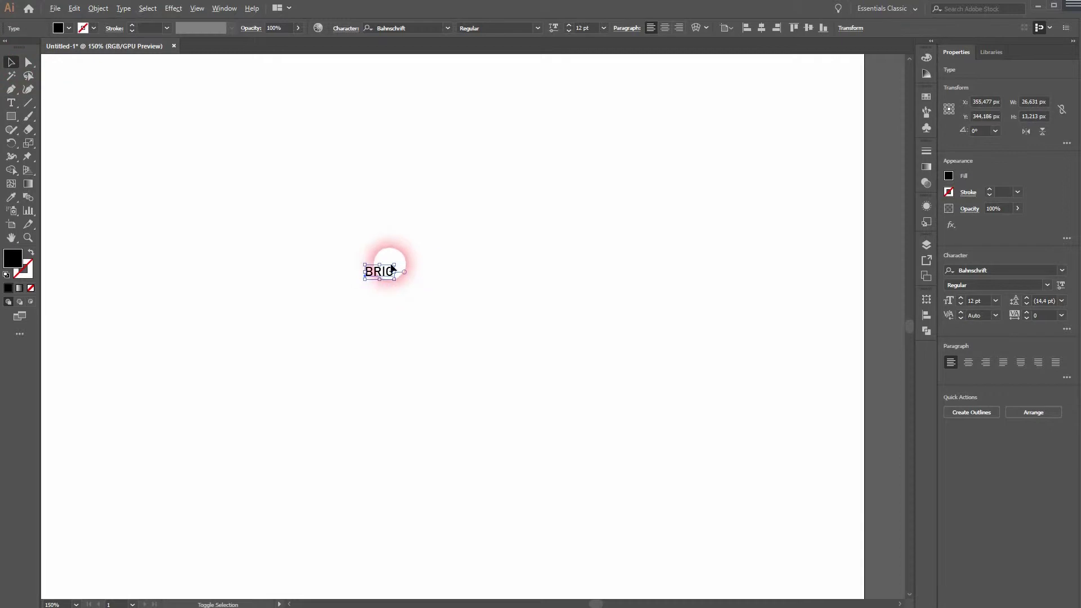
mouse_move(395, 277)
mouse_down()
mouse_move(386, 253)
mouse_move(505, 302)
mouse_up()
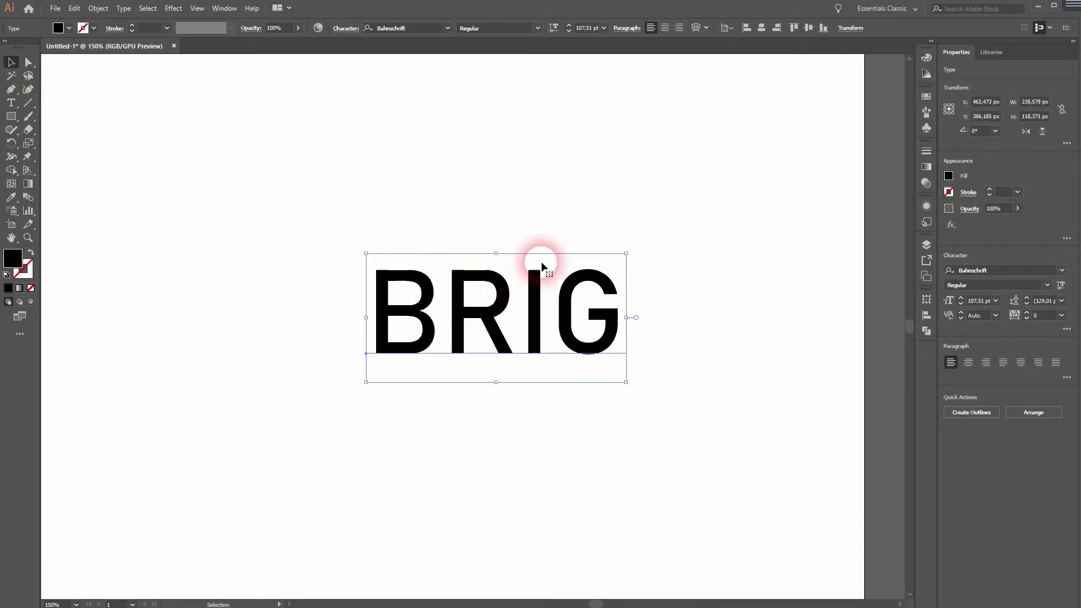
Step: Switch BRIG to the Bahnschrift Bold Condensed style and nudge it slightly into position
click(1004, 269)
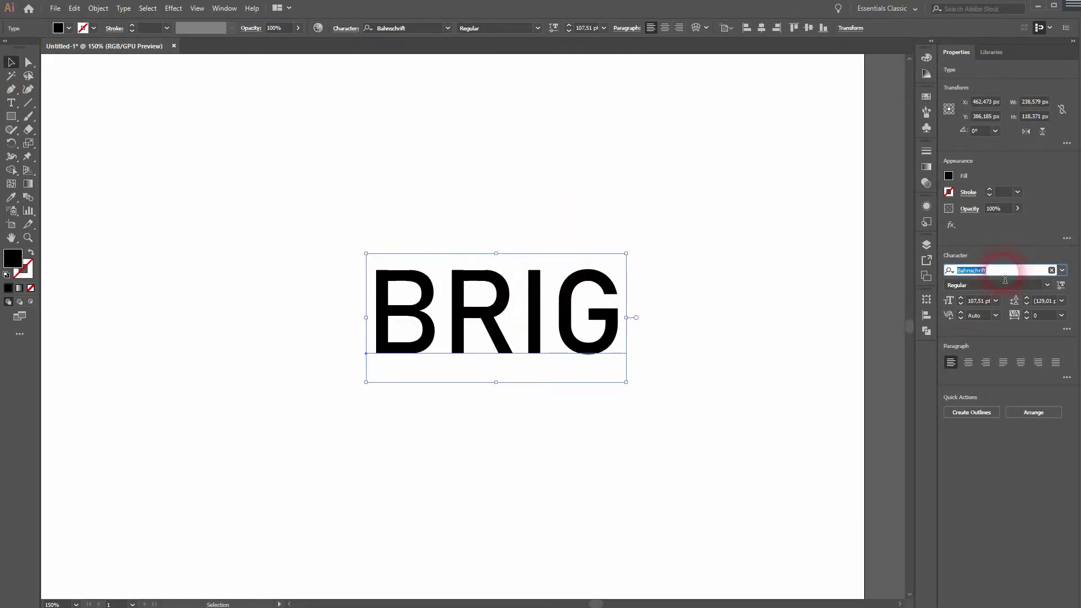
click(1045, 286)
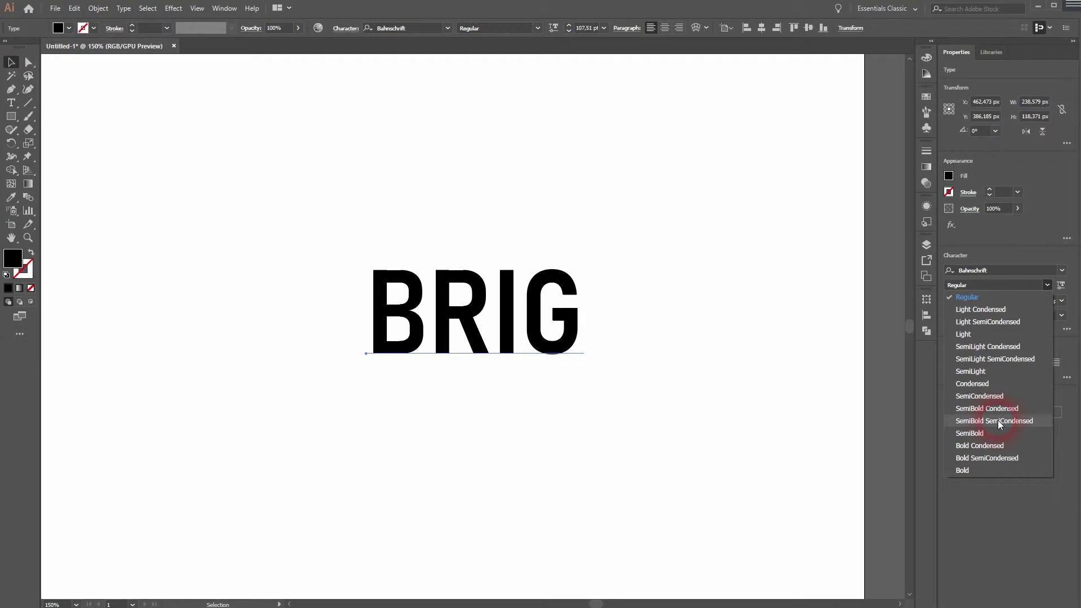
click(988, 447)
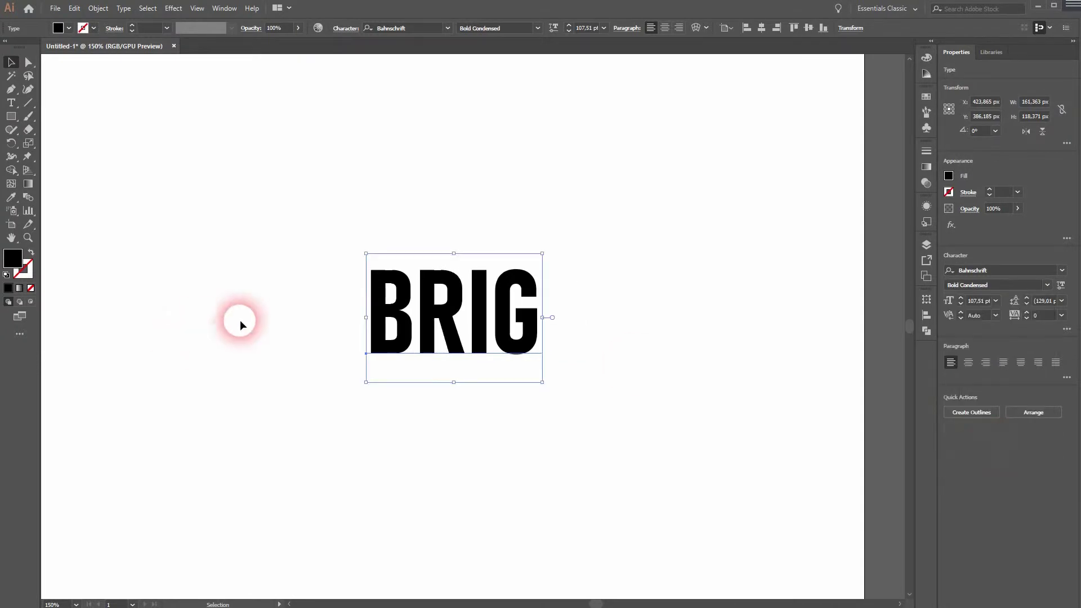
mouse_move(462, 301)
mouse_down()
mouse_move(452, 296)
mouse_move(473, 297)
mouse_up()
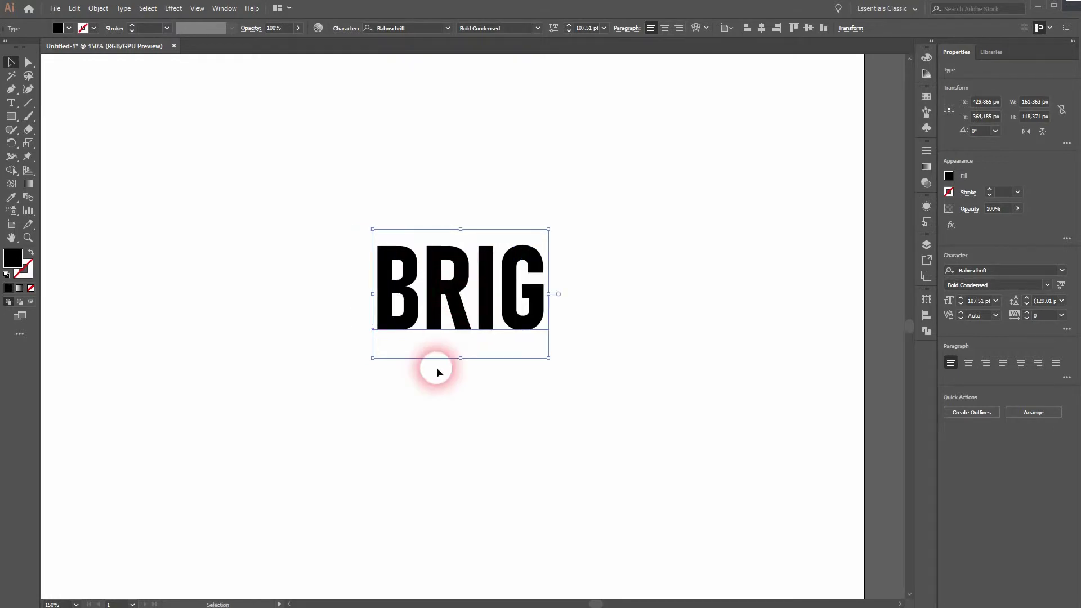
Step: Bring BRIG to the front, then draw a black rectangle over it and deselect
right_click(465, 265)
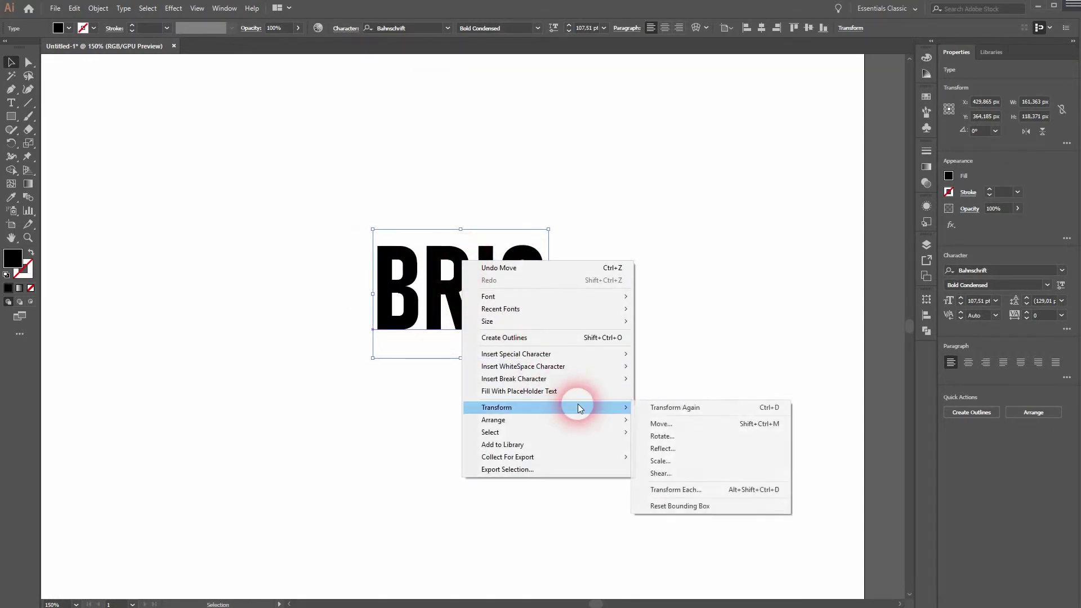
mouse_move(494, 419)
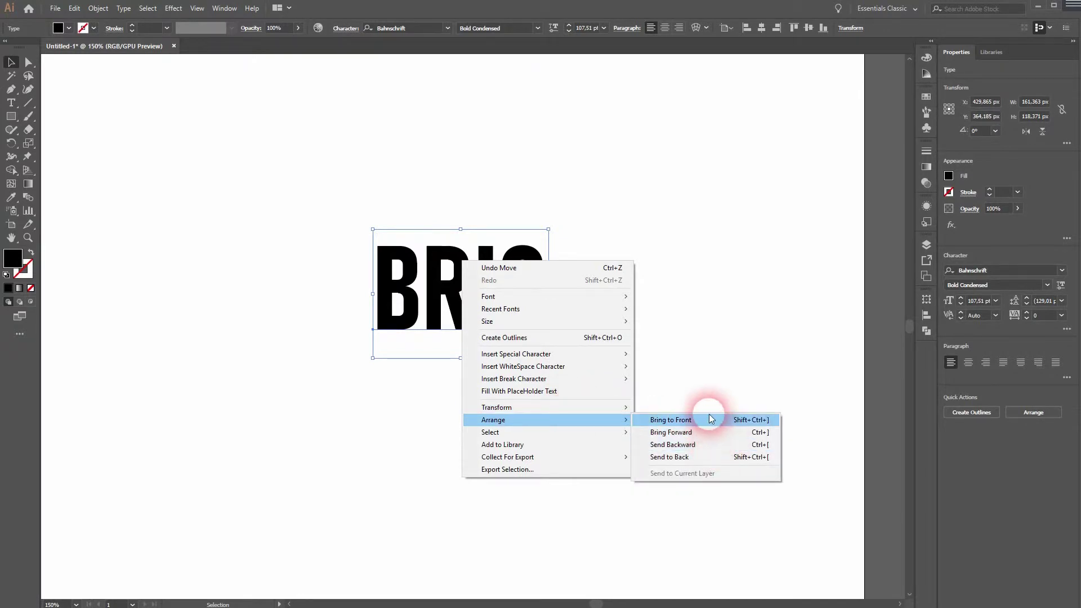
click(710, 421)
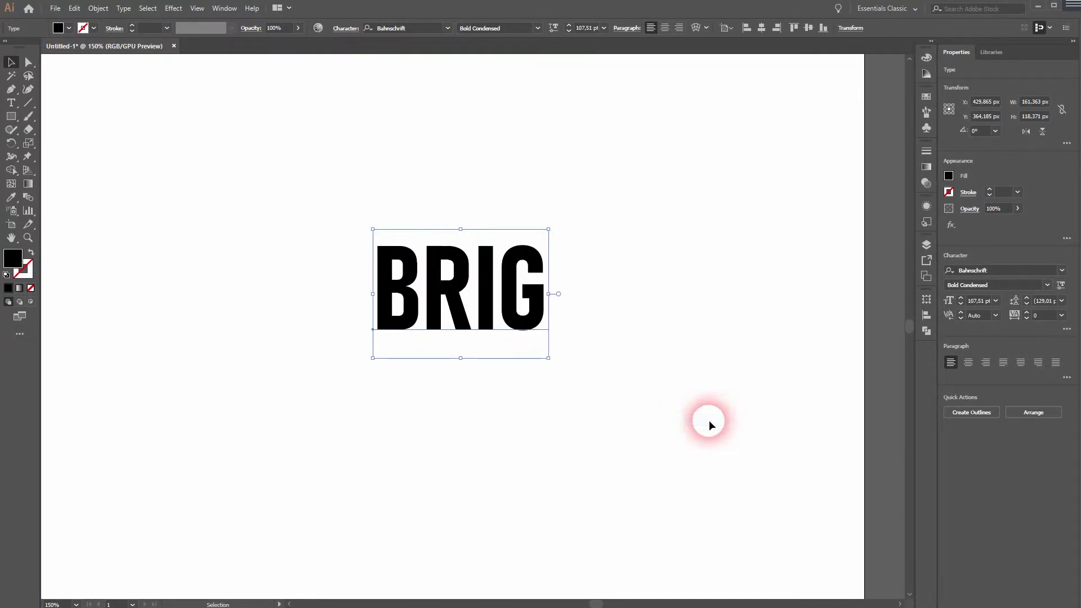
click(12, 117)
drag(345, 230, 585, 344)
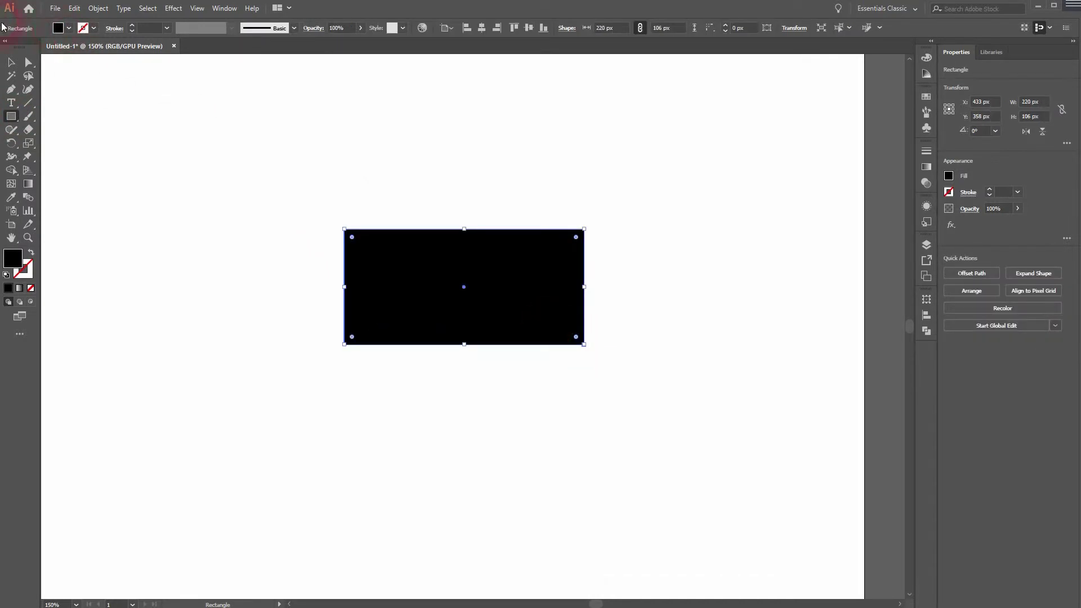
click(12, 62)
click(413, 460)
click(474, 308)
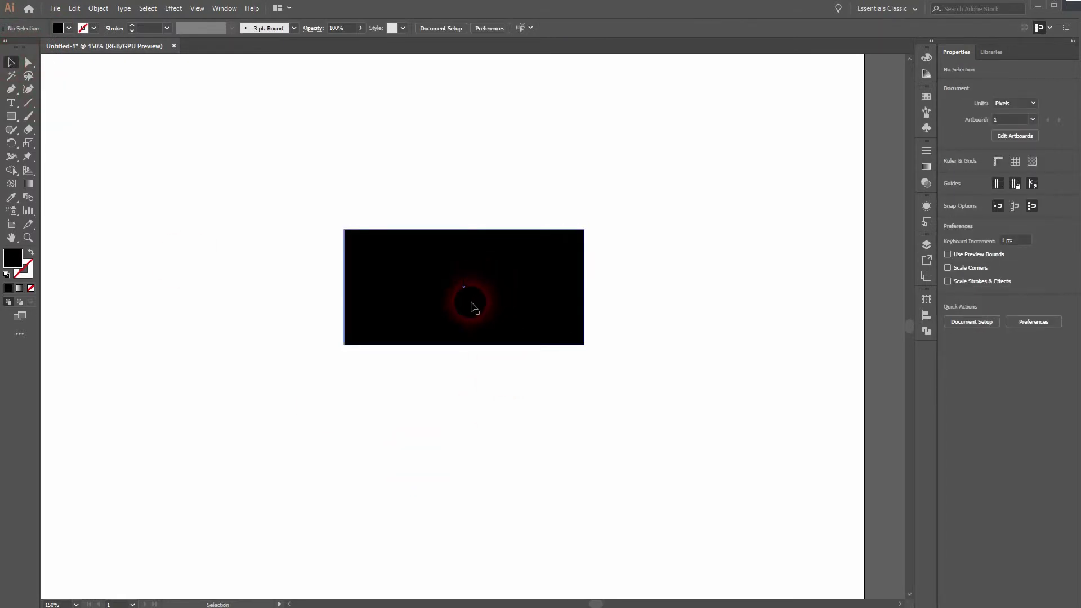
Step: Fill the BRIG text with the White swatch and bring it in front of the rectangle
click(467, 355)
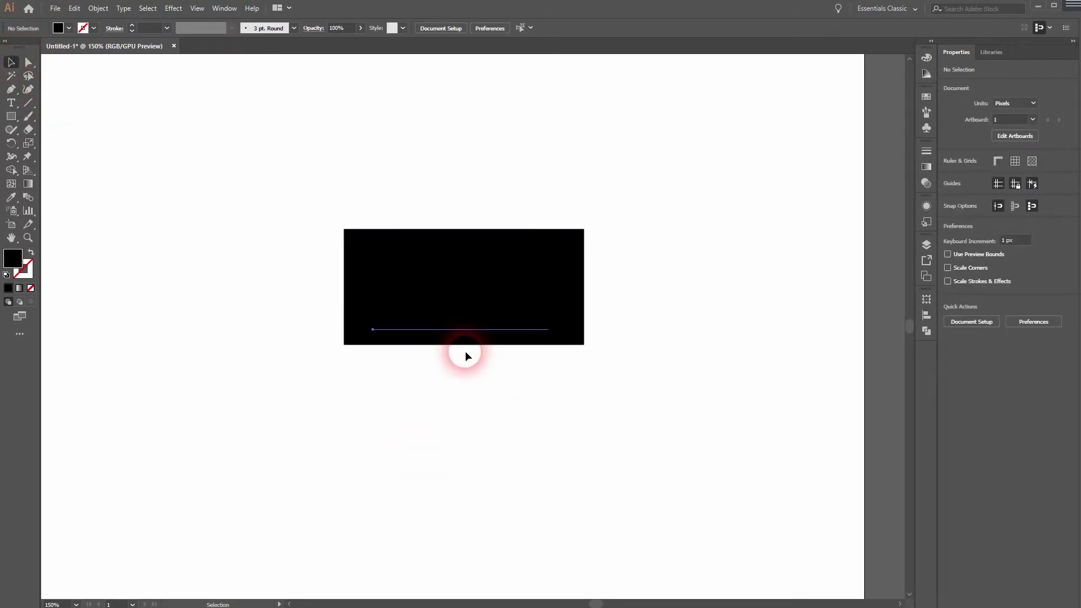
click(459, 271)
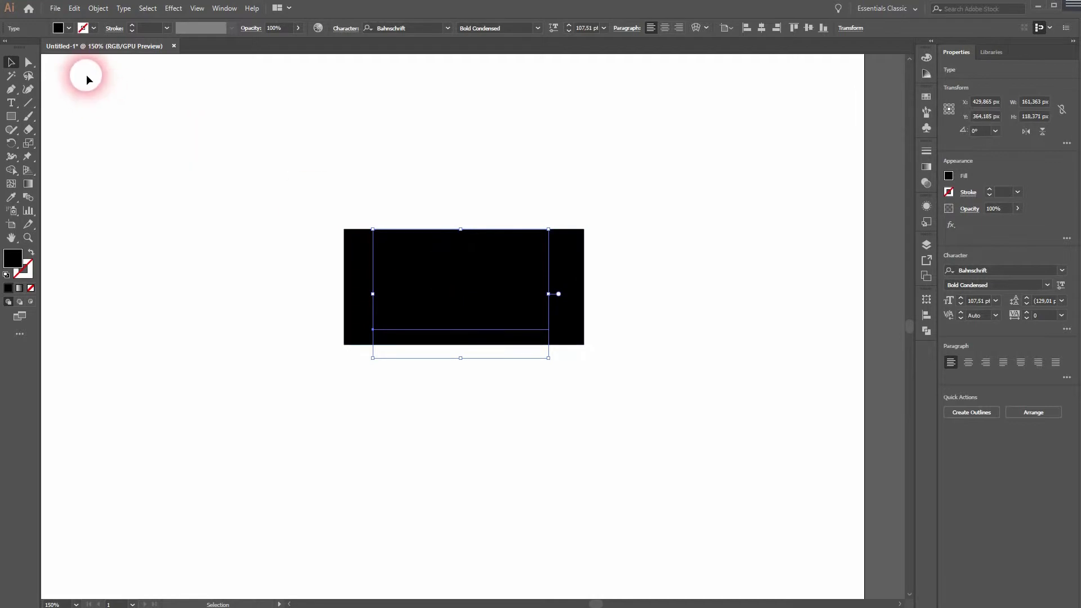
click(68, 28)
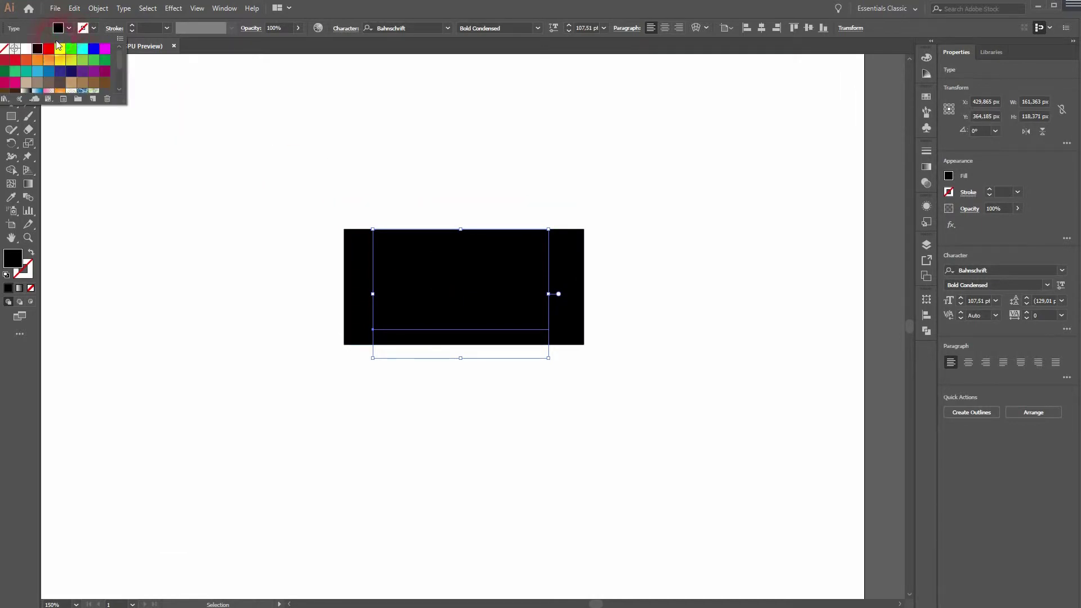
click(29, 49)
right_click(492, 263)
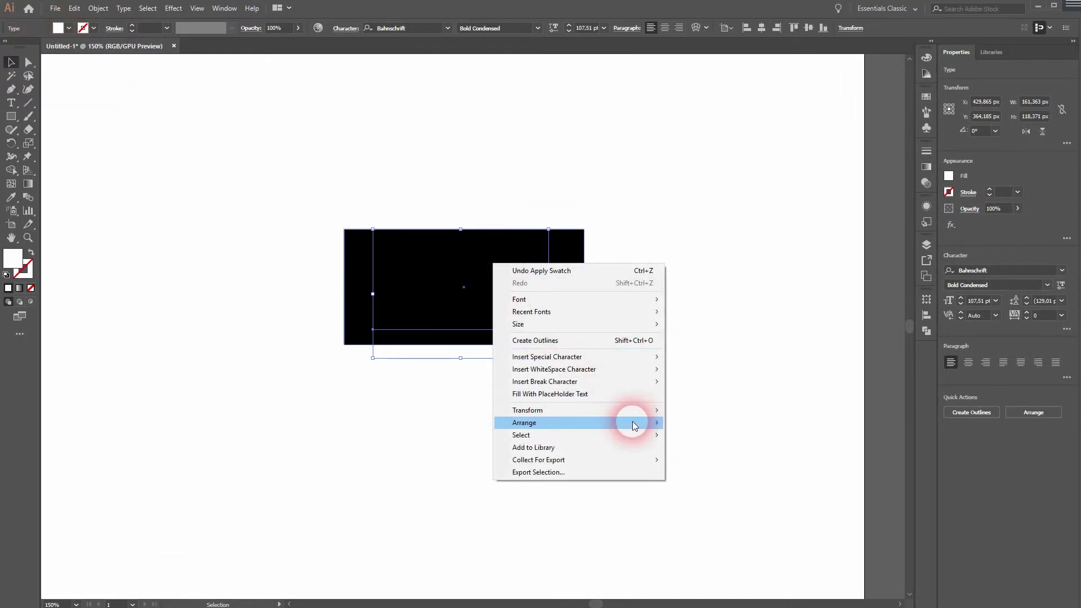
mouse_move(574, 423)
click(735, 424)
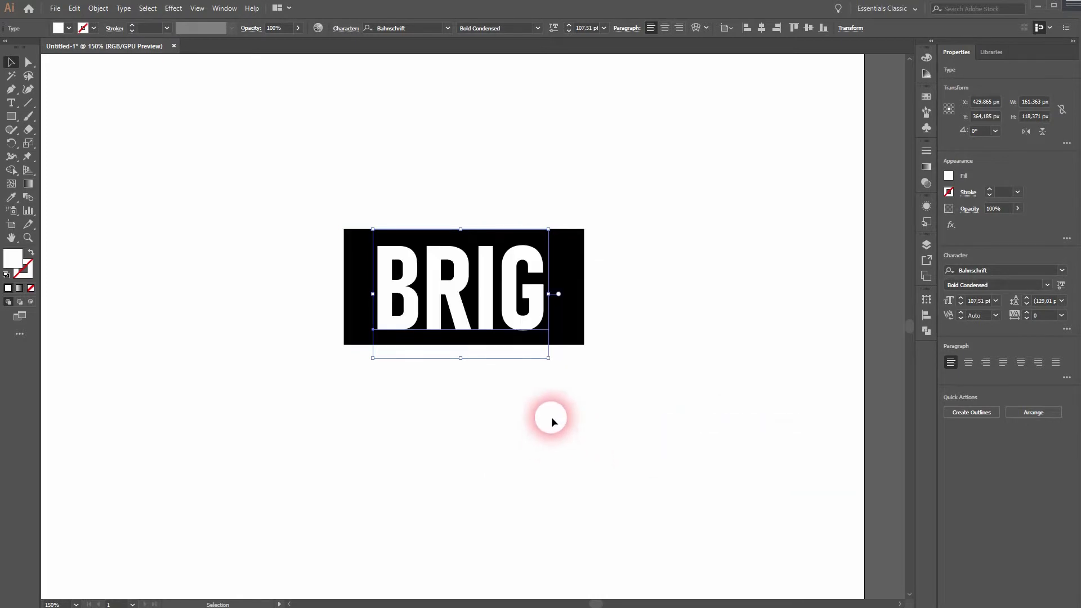
Step: Stretch the black rectangle's top edge higher above the letters
click(574, 274)
scroll(459, 220, up, 2)
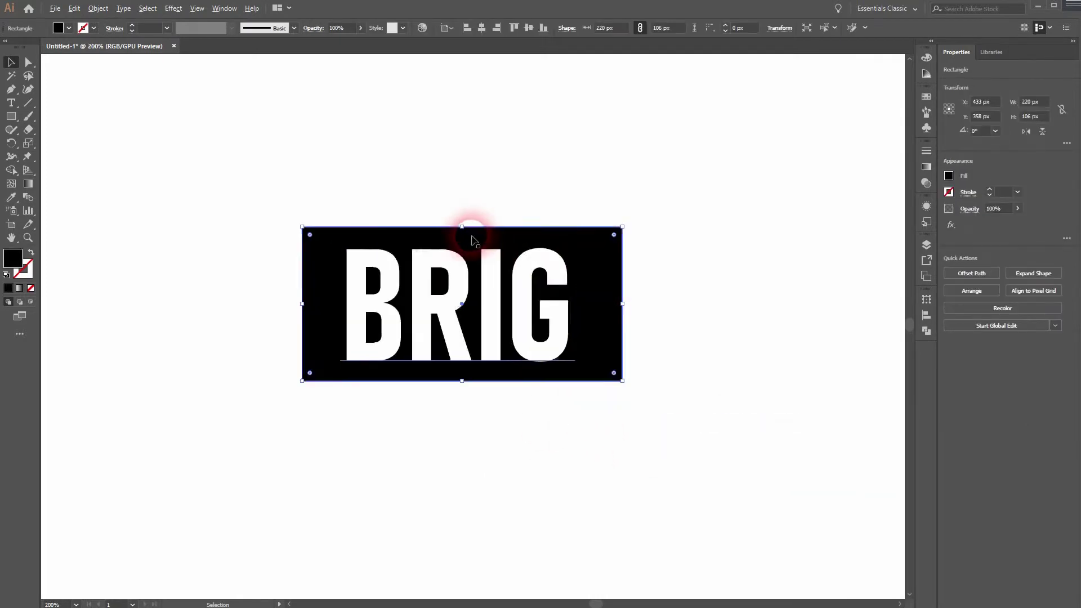
scroll(456, 225, up, 2)
drag(454, 221, 466, 272)
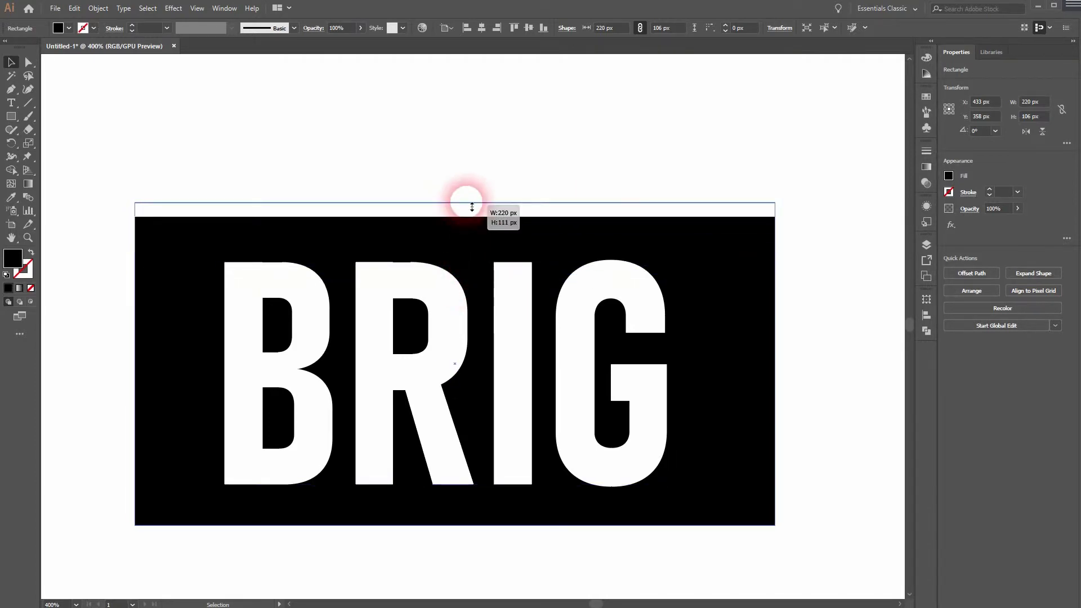
drag(465, 272, 456, 203)
Step: Convert the BRIG text into outlined letter shapes
click(382, 357)
right_click(383, 357)
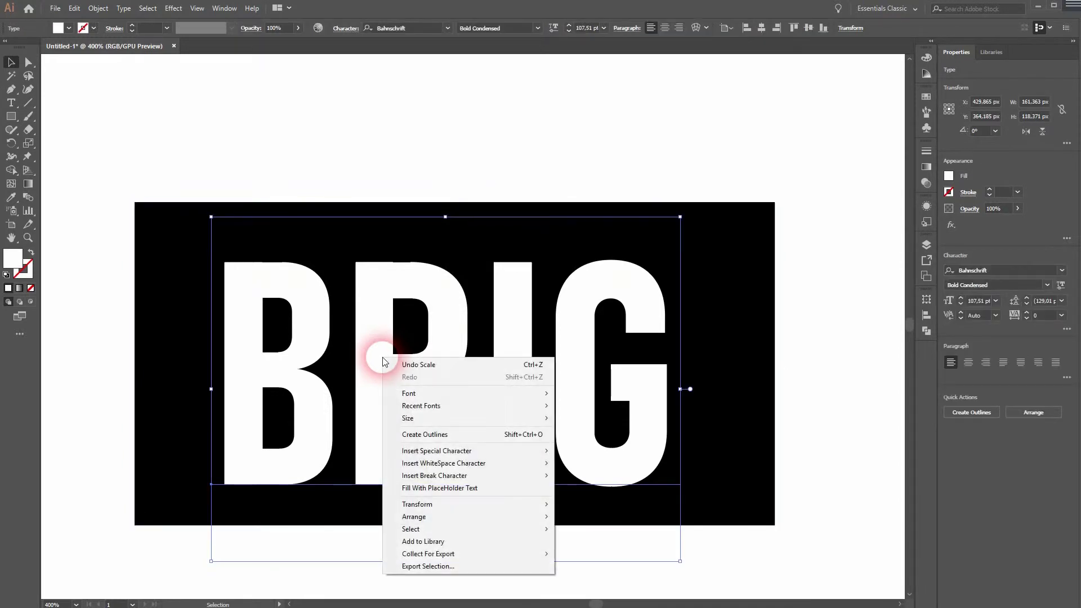
click(463, 439)
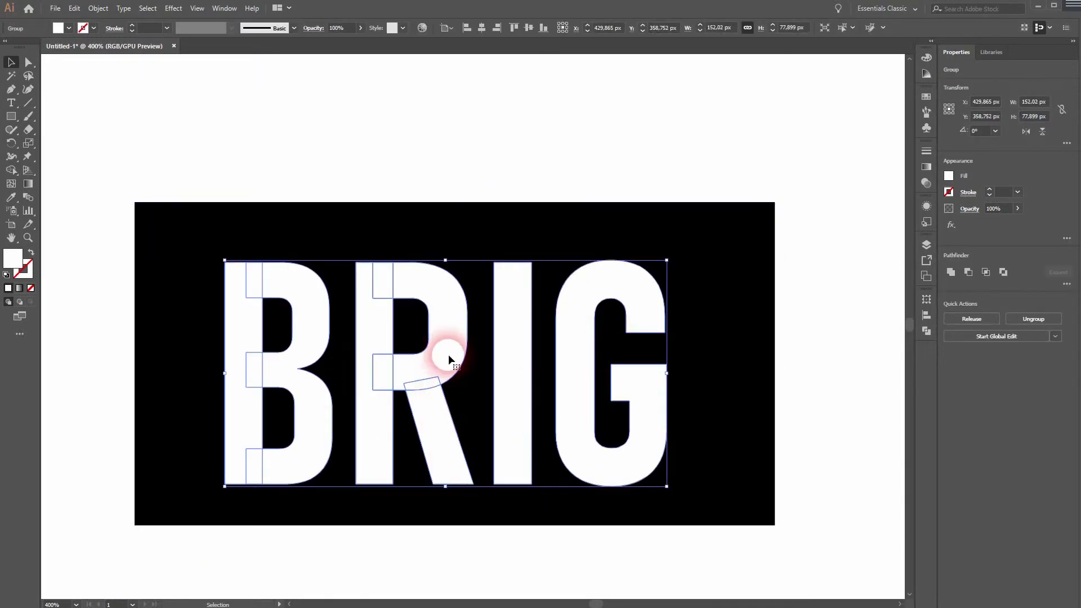
click(521, 169)
Step: Trim the rectangle's bottom and side edges to the letters, undoing an accidental rotation
click(478, 221)
drag(463, 197, 465, 269)
key(ctrl+z)
drag(461, 525, 468, 483)
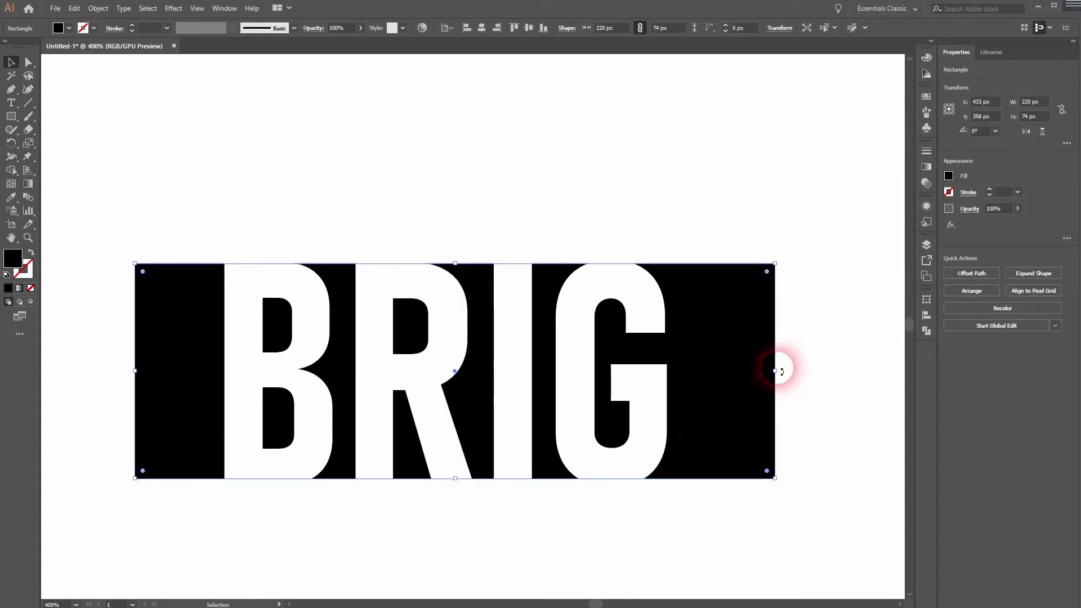
drag(775, 372, 661, 400)
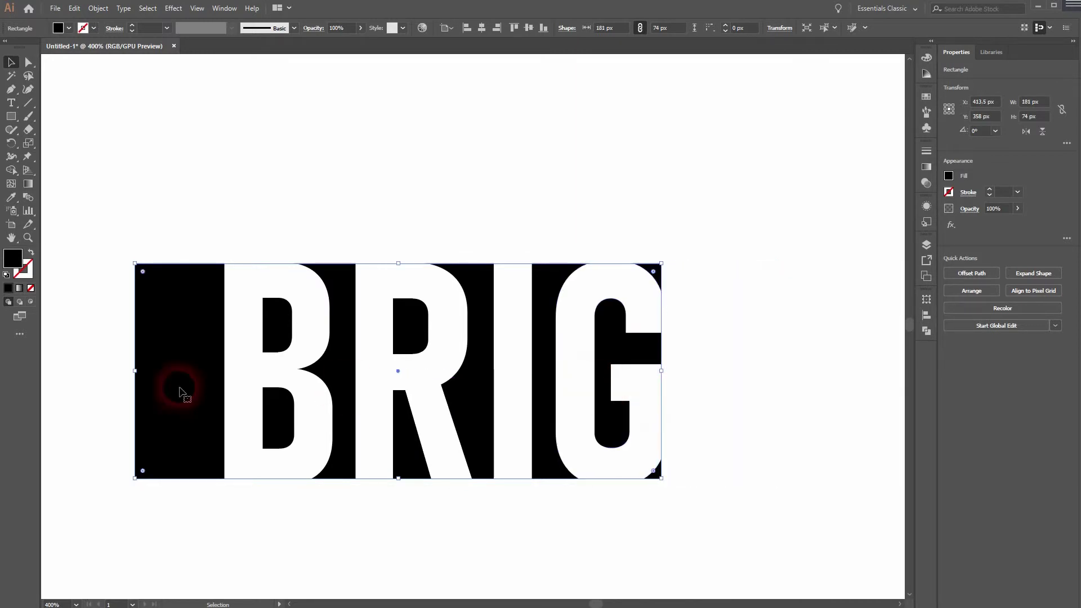
drag(136, 372, 233, 384)
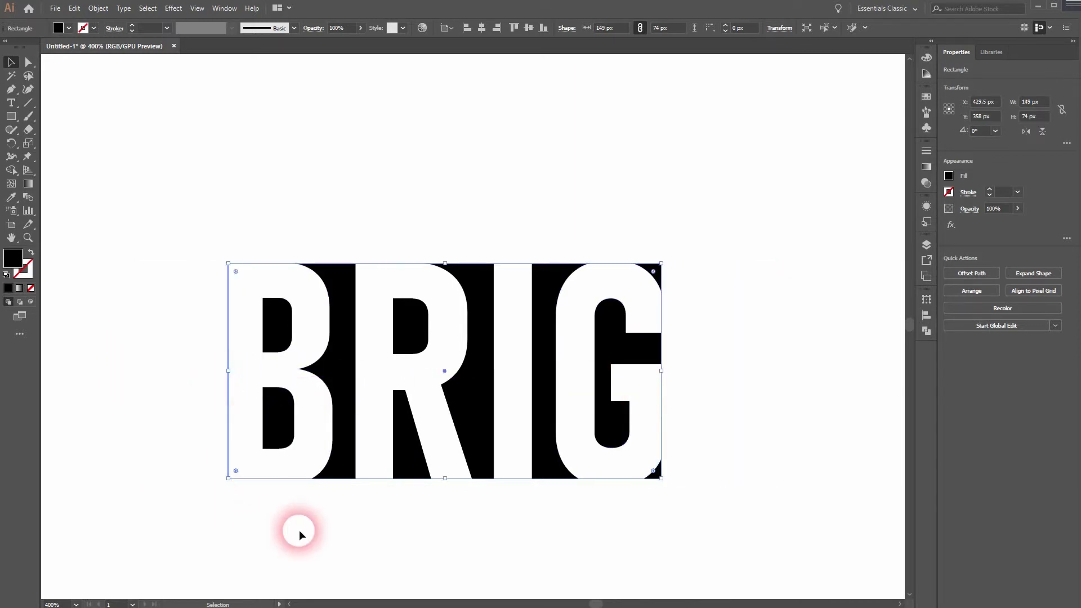
click(197, 8)
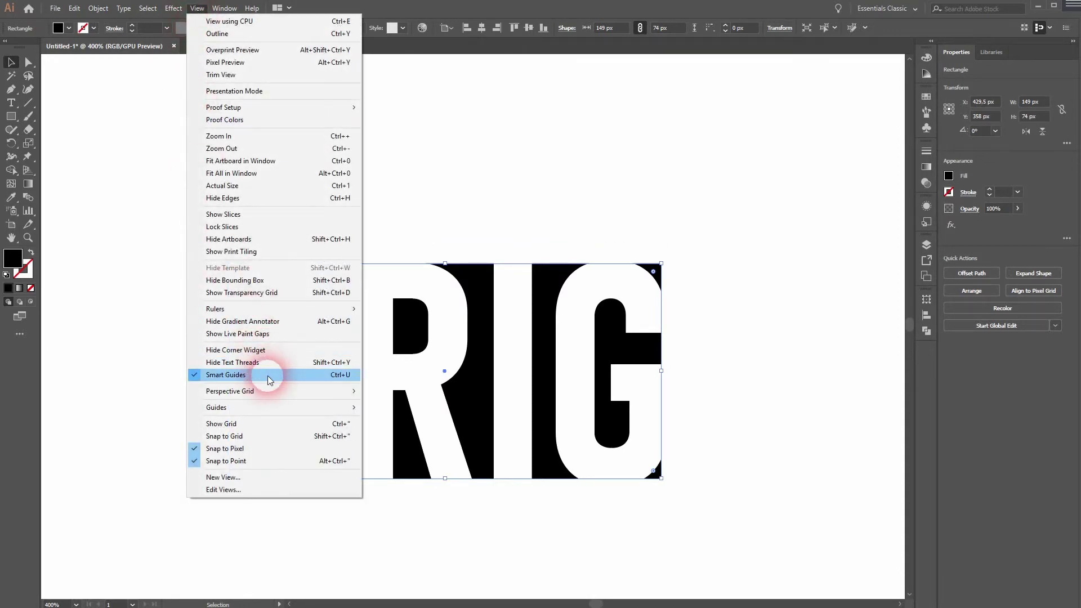
key(Escape)
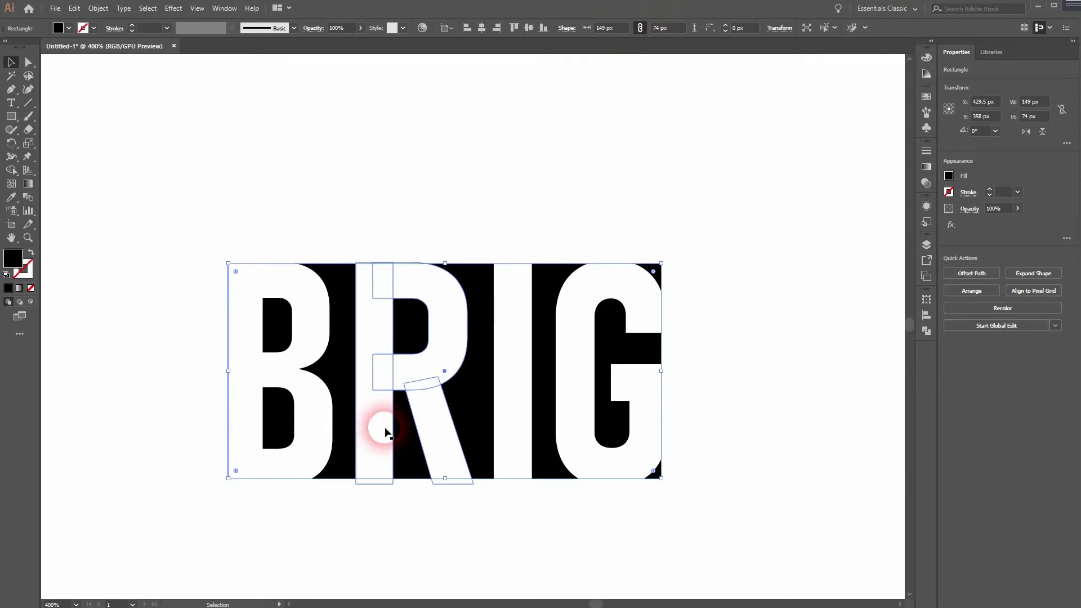
Step: Select all pieces and try merging the B and R regions with Shape Builder, then undo
click(119, 220)
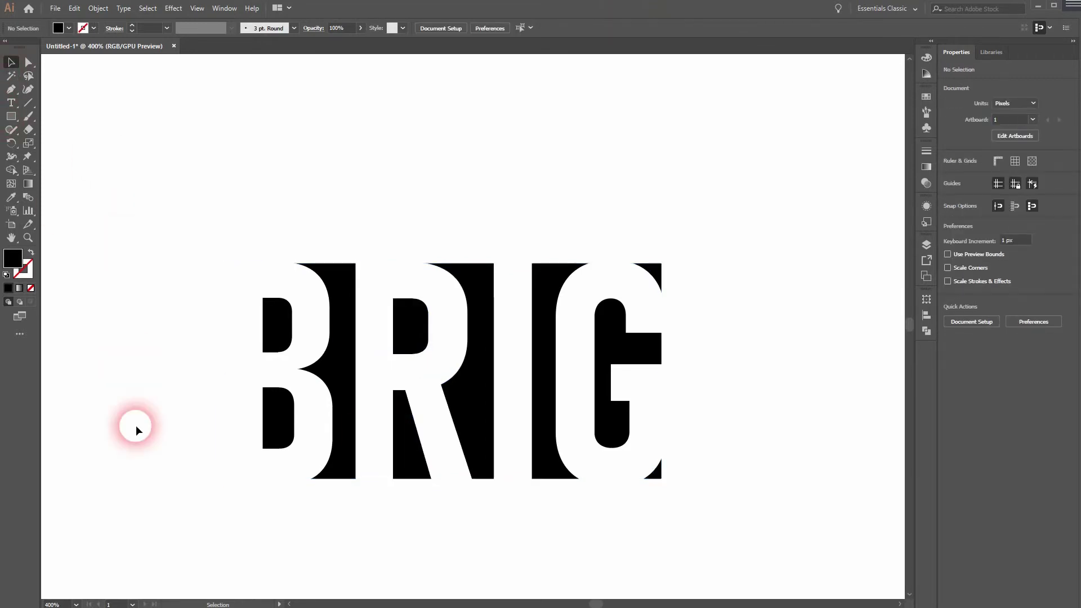
drag(182, 539, 797, 231)
click(13, 170)
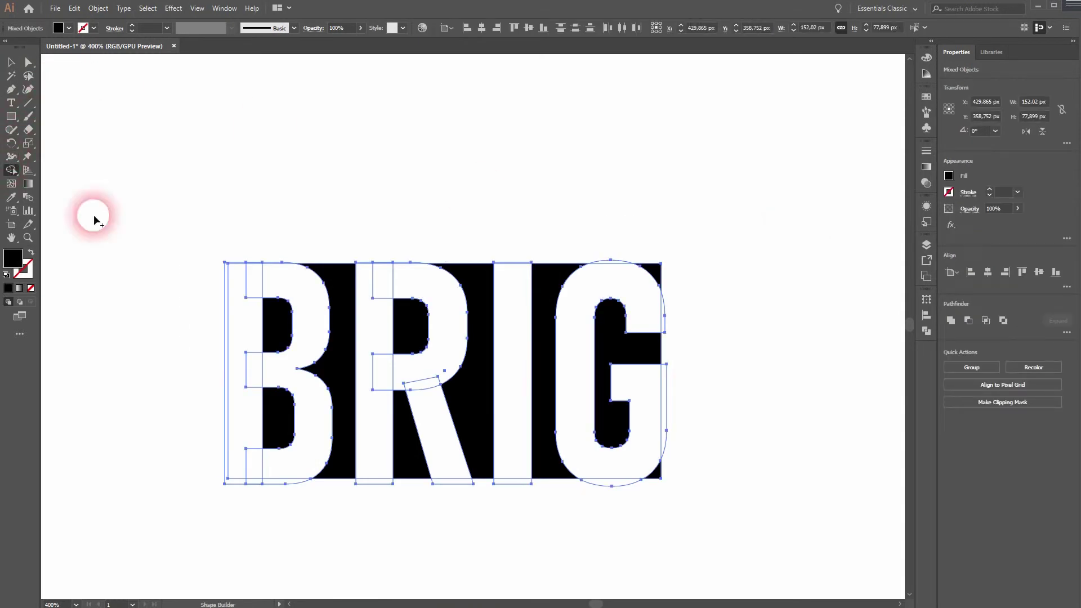
drag(254, 279, 256, 459)
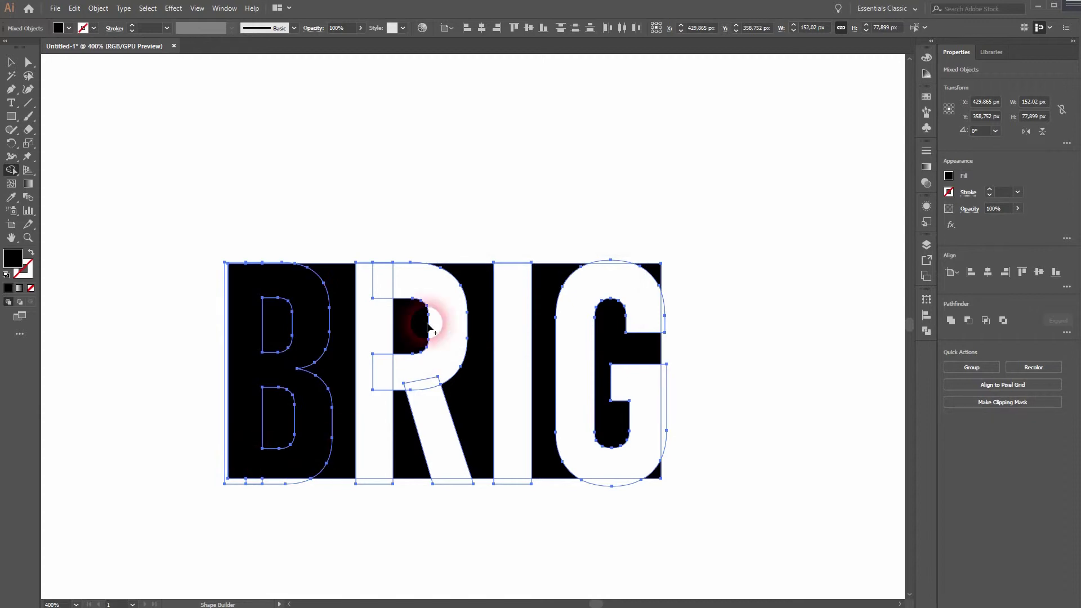
drag(426, 317, 408, 287)
key(v)
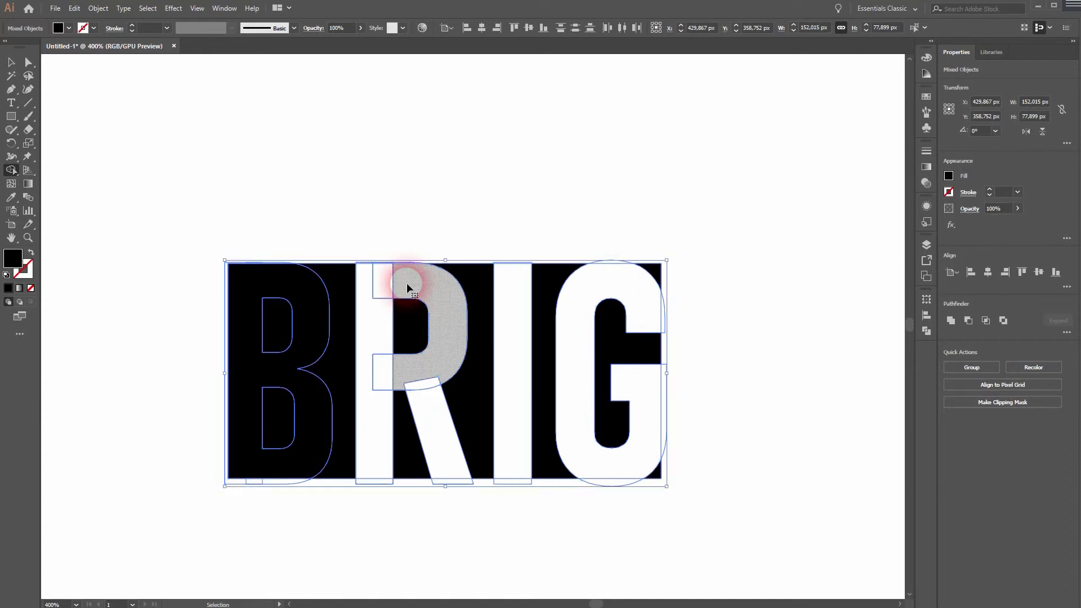
key(ctrl+z)
Step: Merge the thin strips along the letter bottoms, the vertical strip and the top edge
key(shift+m)
scroll(256, 488, up, 3)
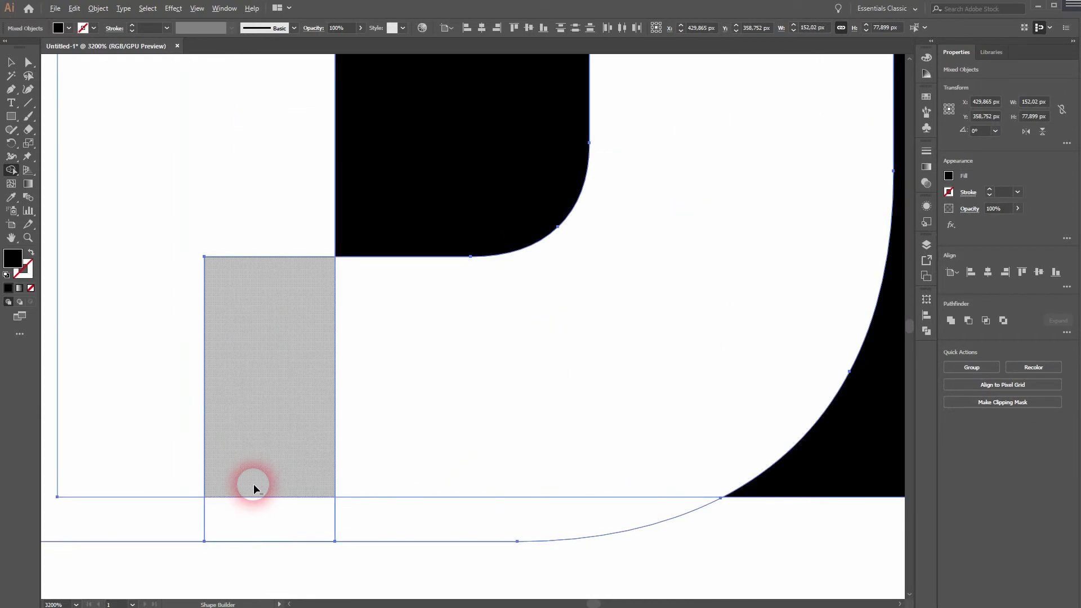
drag(190, 528, 363, 521)
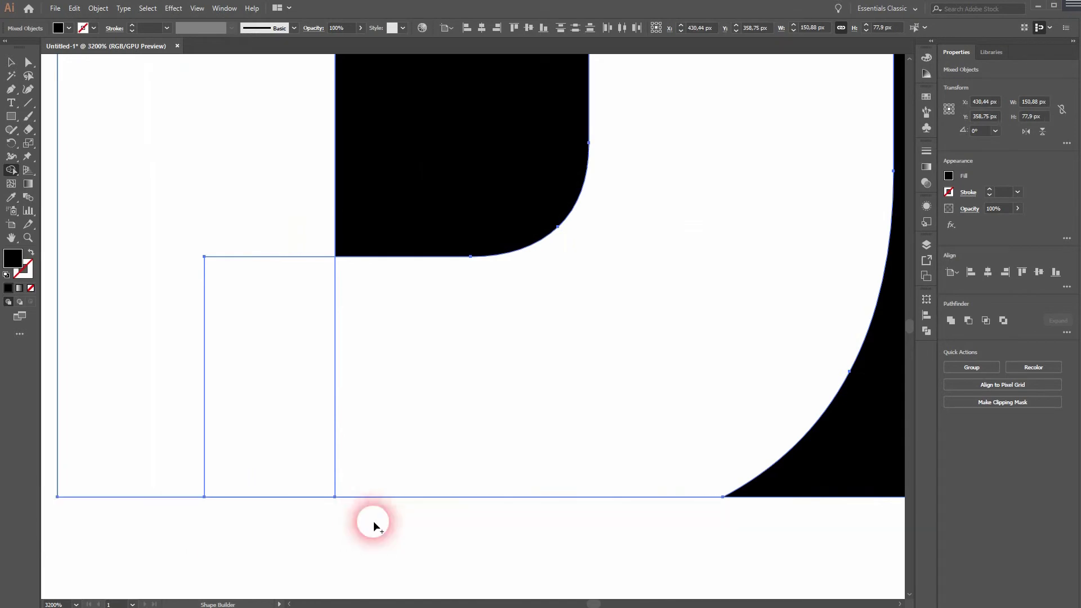
key(h)
drag(703, 554, 161, 541)
key(shift+m)
mouse_move(668, 523)
mouse_down()
mouse_move(618, 313)
mouse_move(516, 236)
mouse_up()
click(617, 313)
click(516, 236)
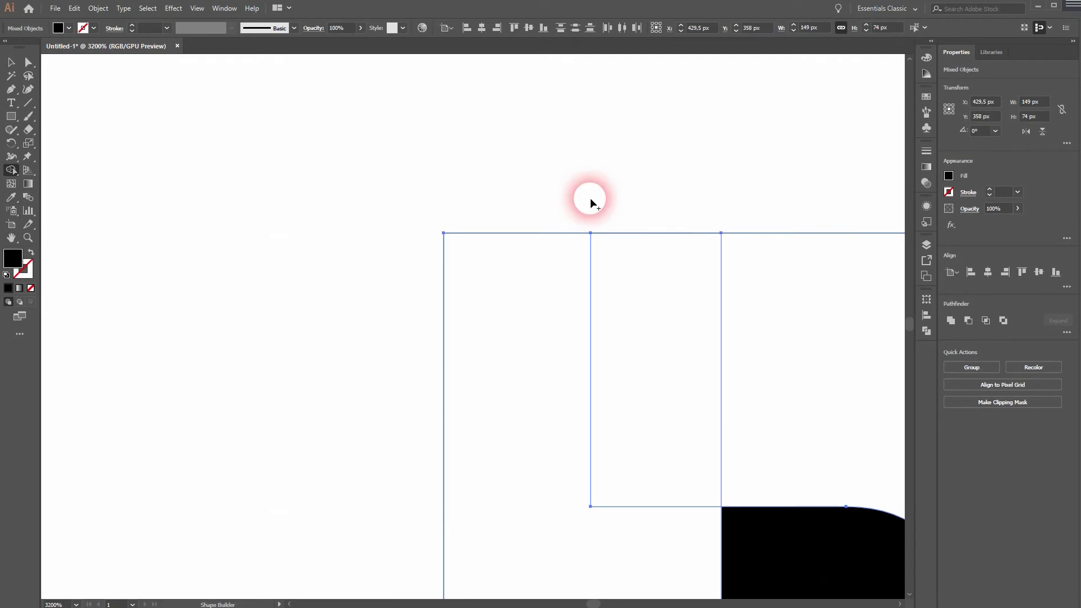
Step: Zoom out and merge all the R and B pieces into the black background
key(ctrl+0)
scroll(489, 271, up, 3)
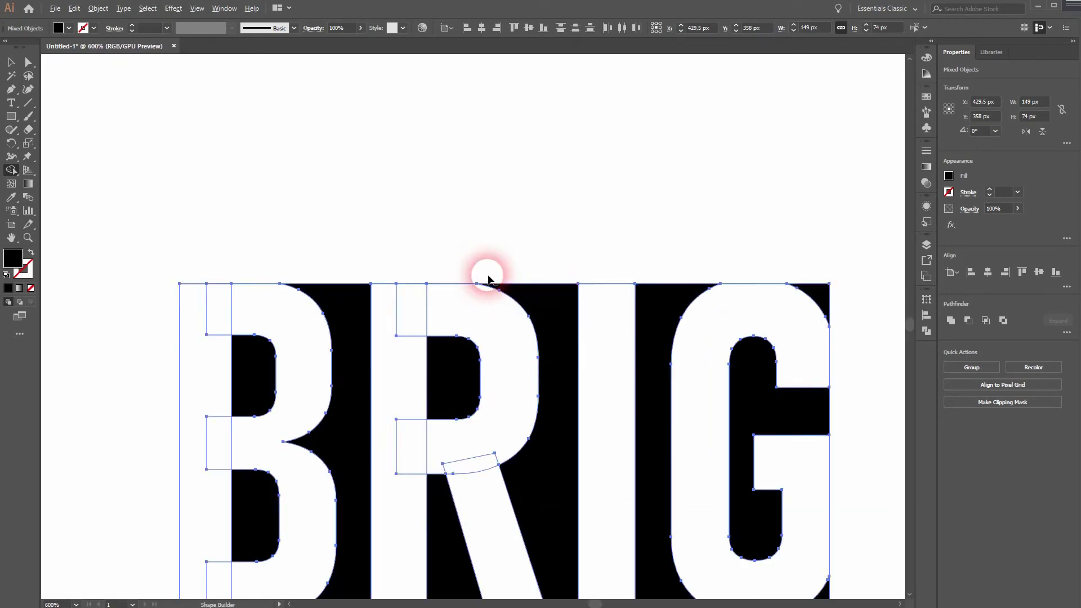
drag(490, 271, 461, 108)
key(shift+m)
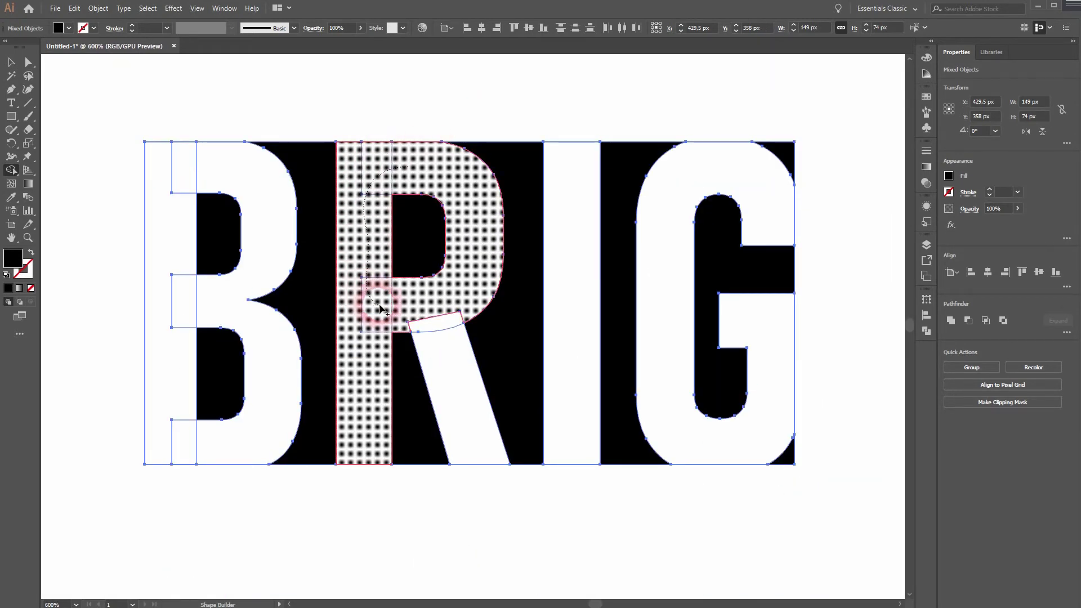
drag(415, 174, 449, 352)
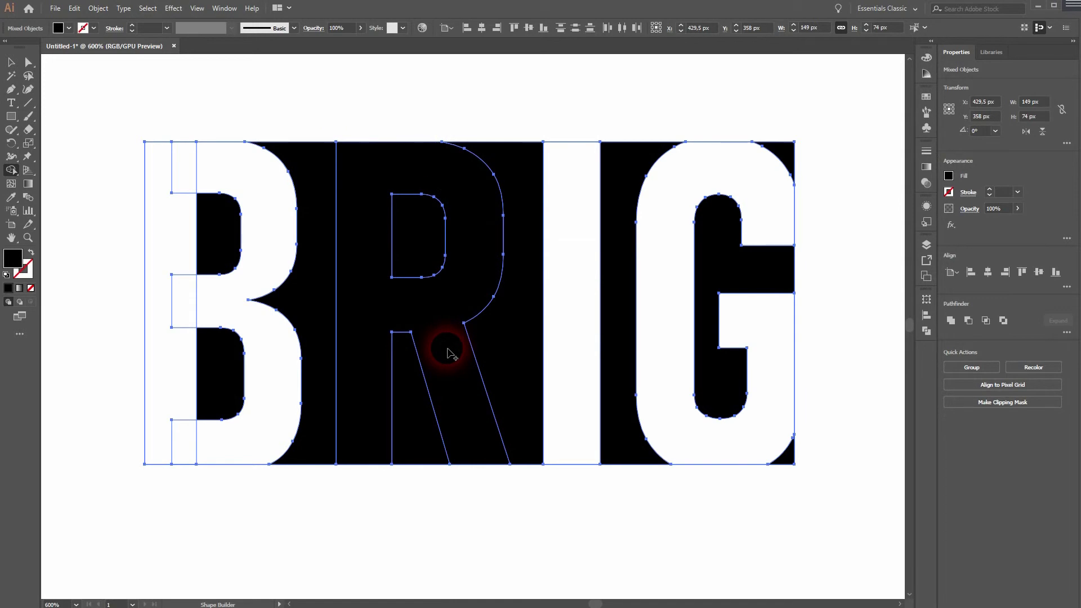
drag(245, 296, 174, 215)
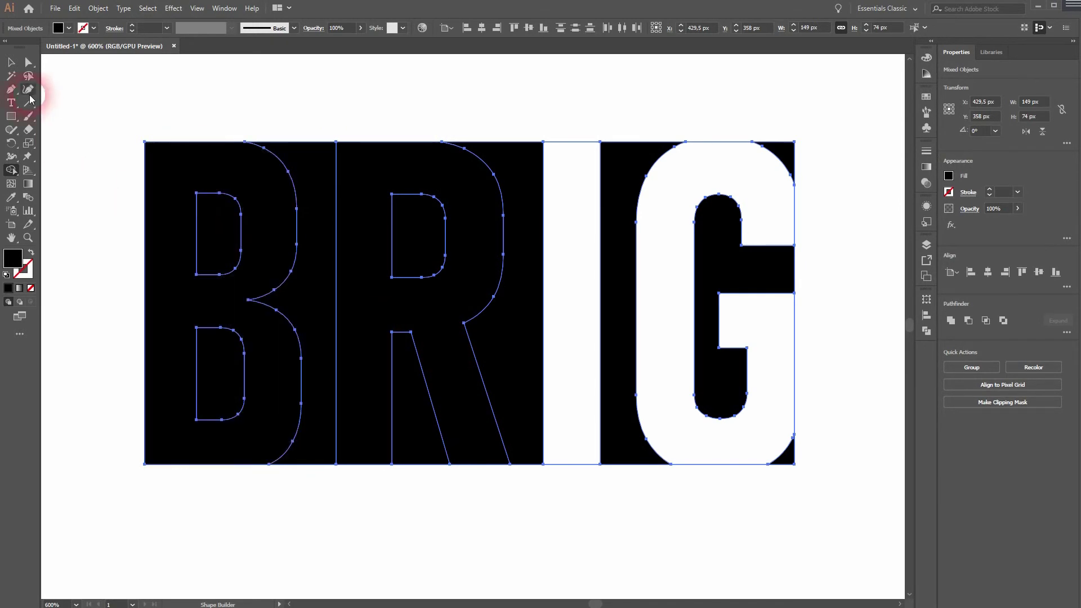
click(12, 62)
Step: Refill the merged B and R shapes with the White swatch
click(101, 351)
click(189, 313)
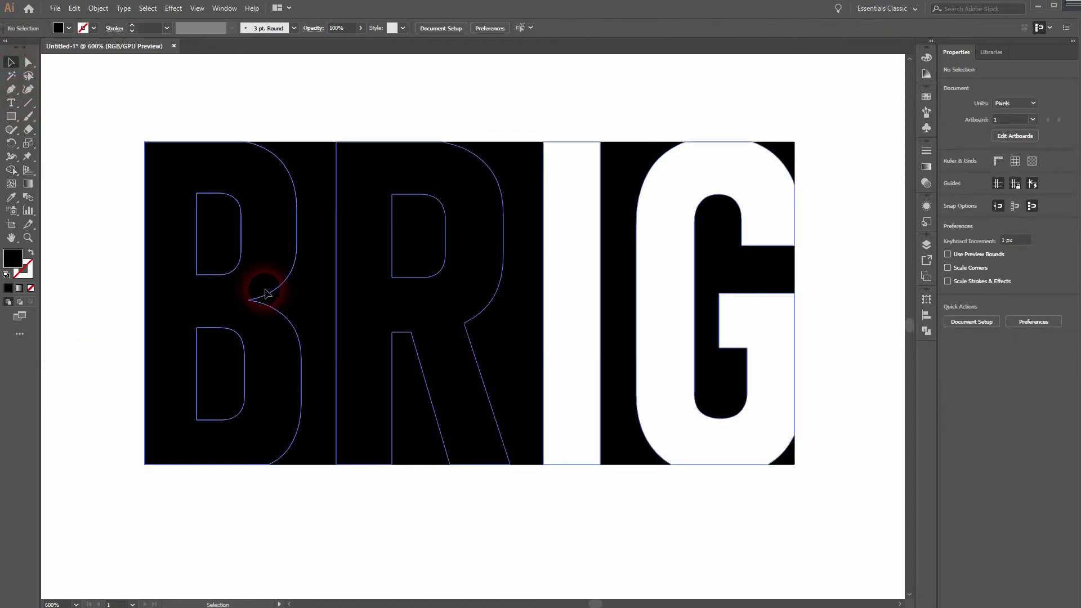
click(363, 279)
click(245, 292)
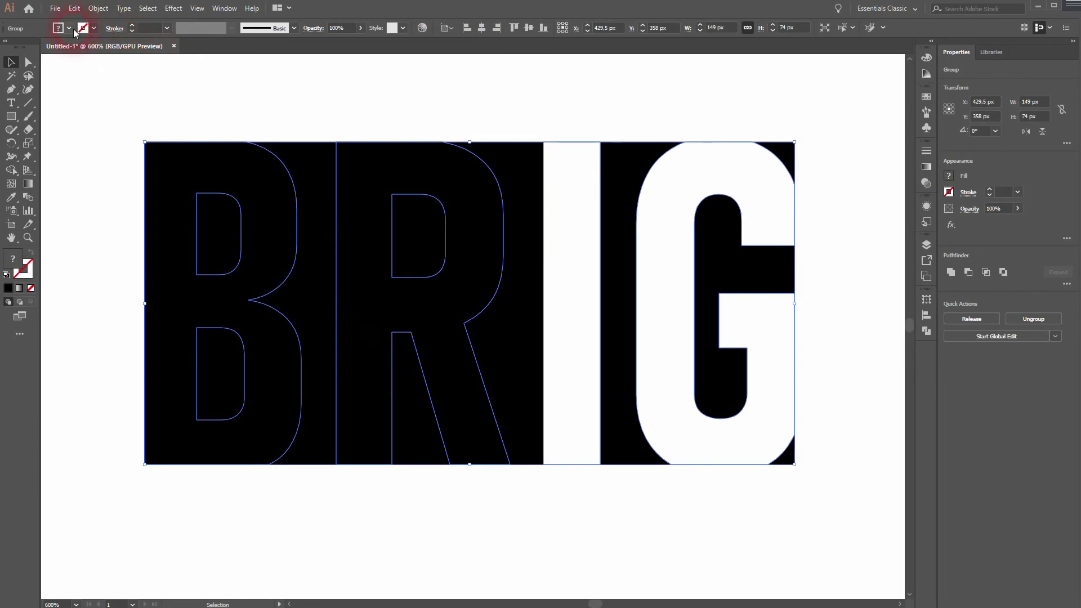
click(67, 29)
click(36, 49)
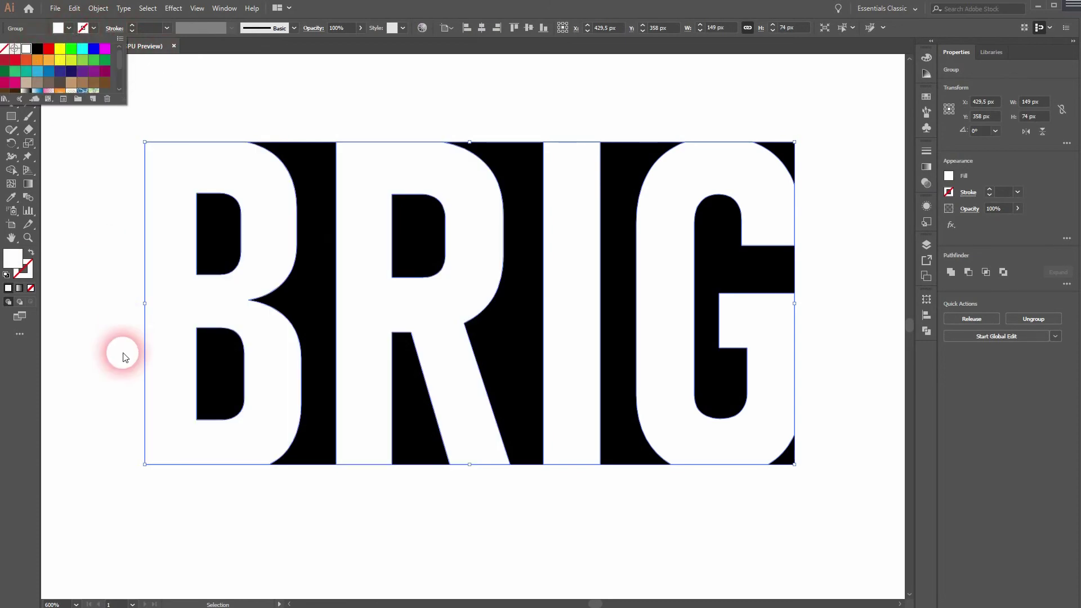
click(367, 536)
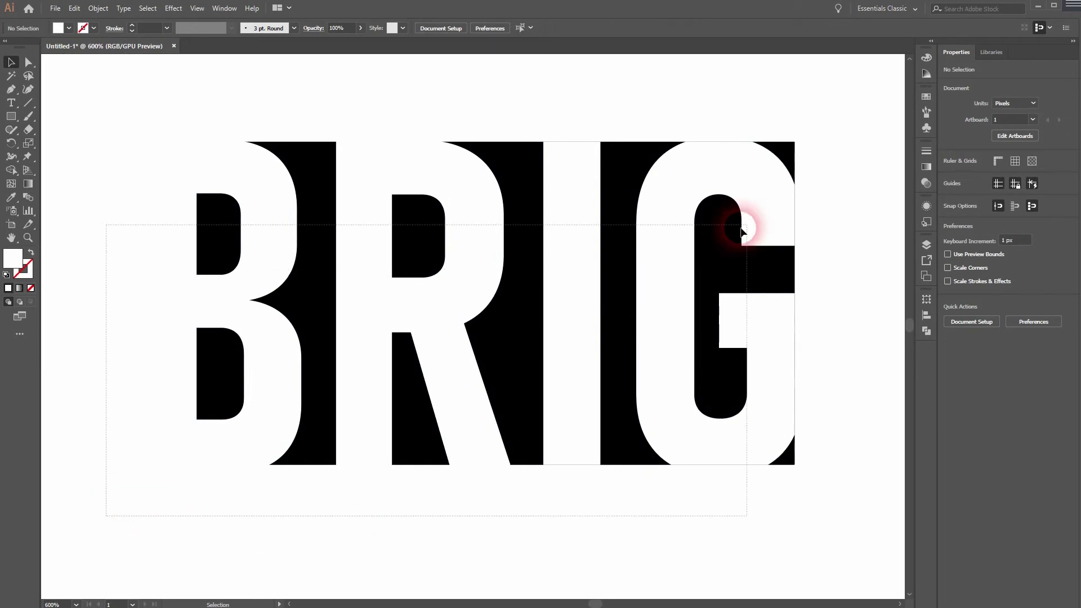
Step: Group all the logo pieces into one group and deselect it
drag(106, 515, 855, 118)
right_click(659, 266)
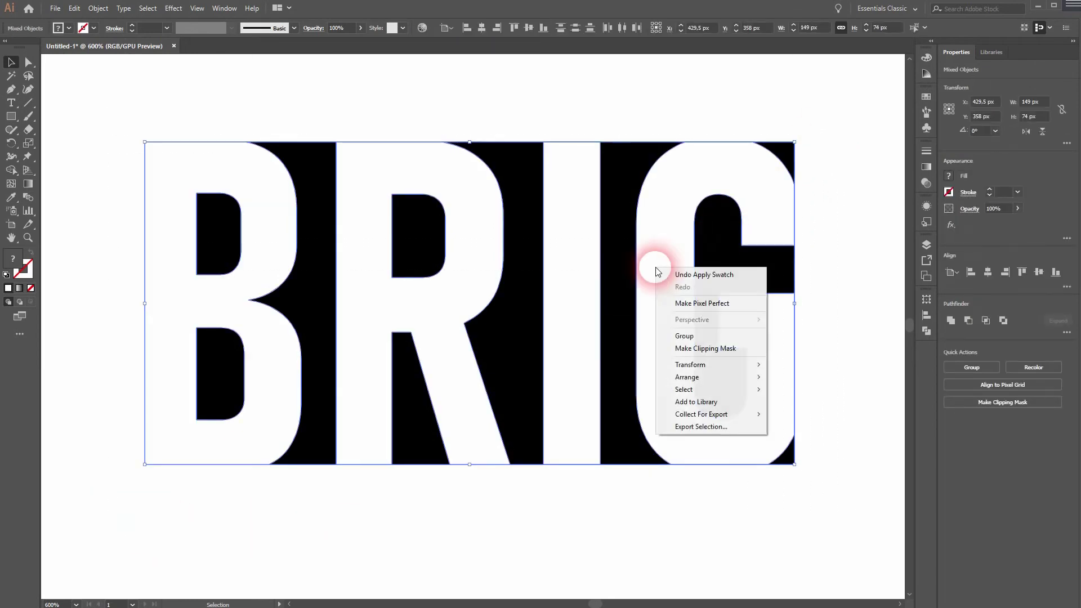
click(712, 339)
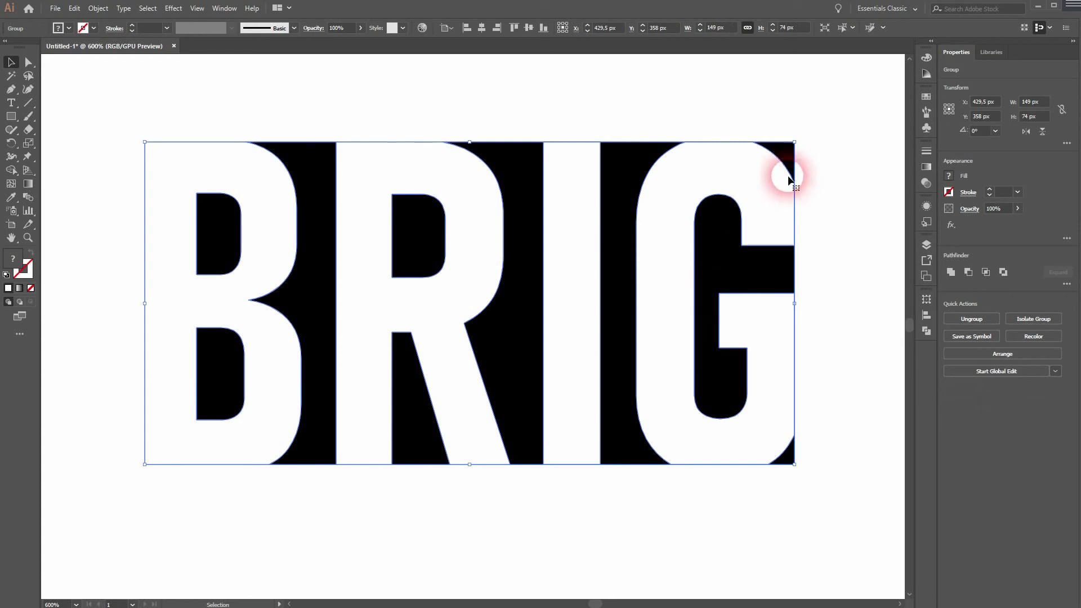
scroll(808, 214, down, 2)
click(808, 214)
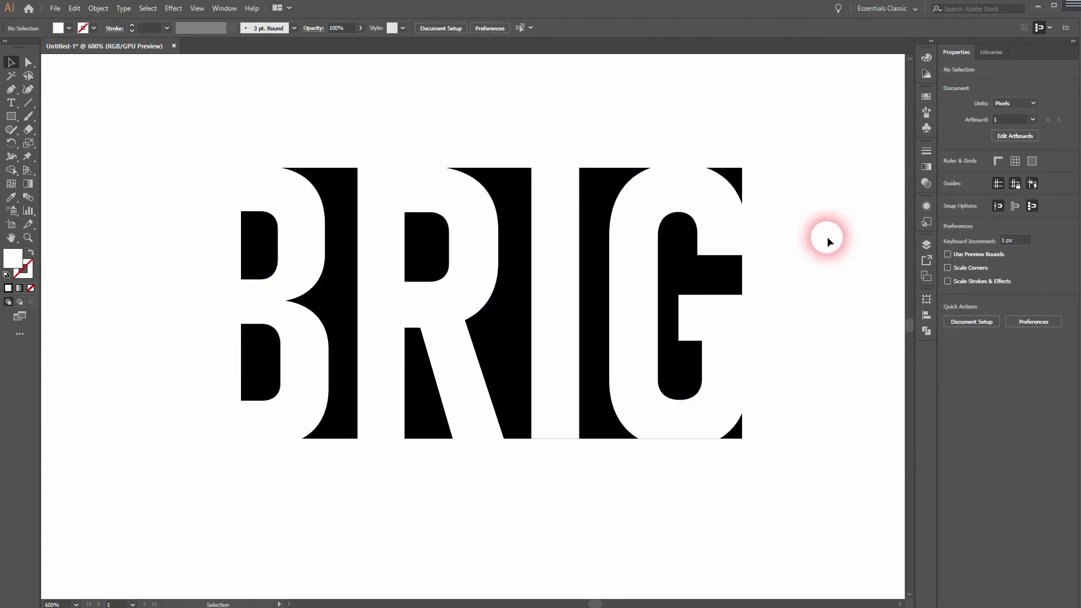